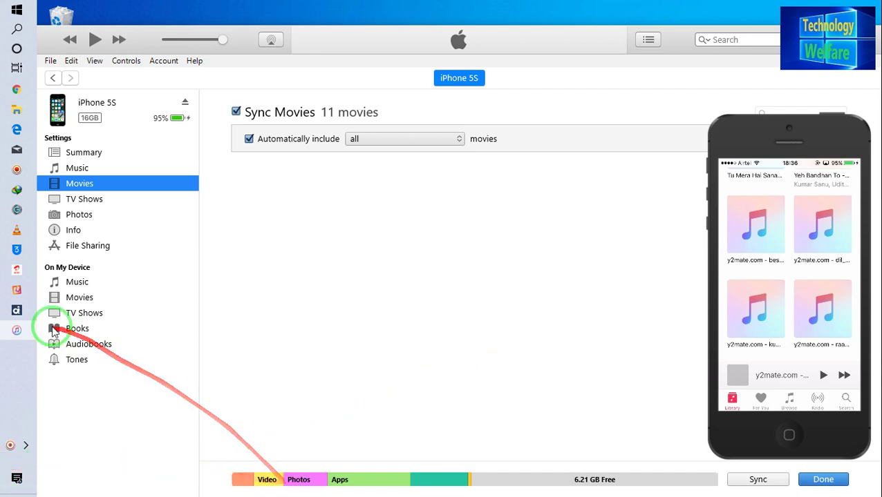
Start adding files to the library and browse drive F: to All Kinds Songs 2019 > All kinds of mp3 Songs > Raini Rimix mp3.
click(50, 61)
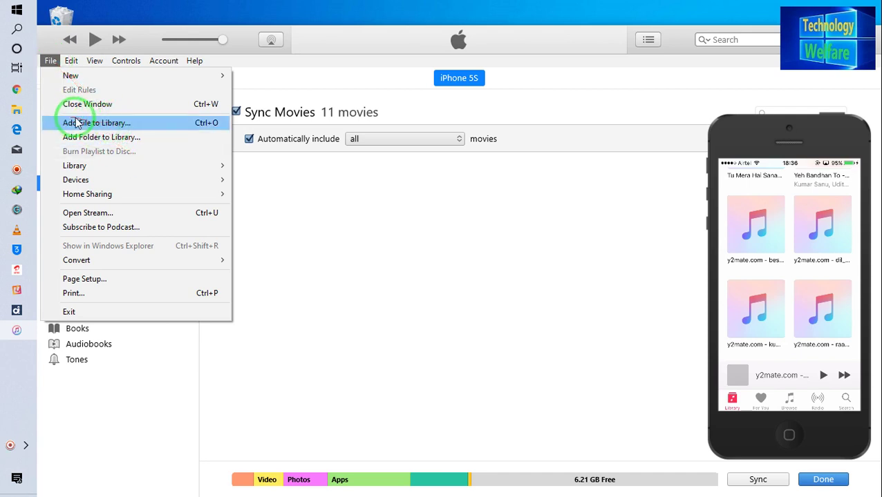
click(141, 129)
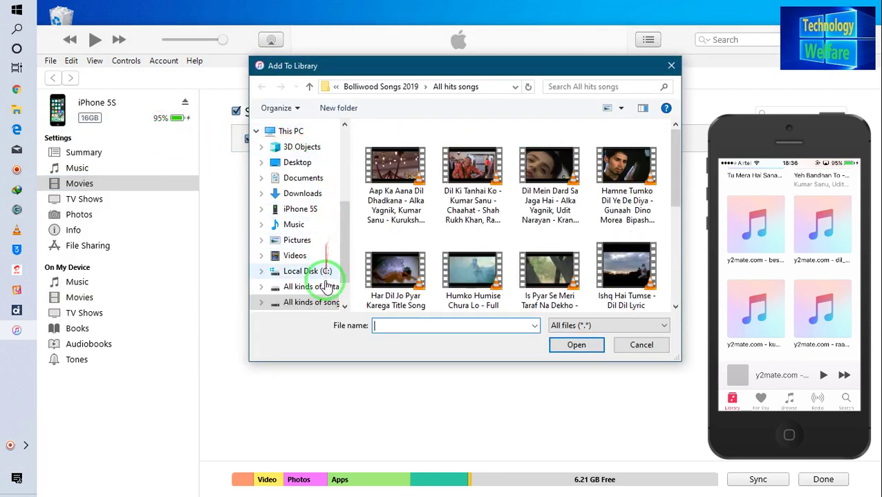
click(309, 304)
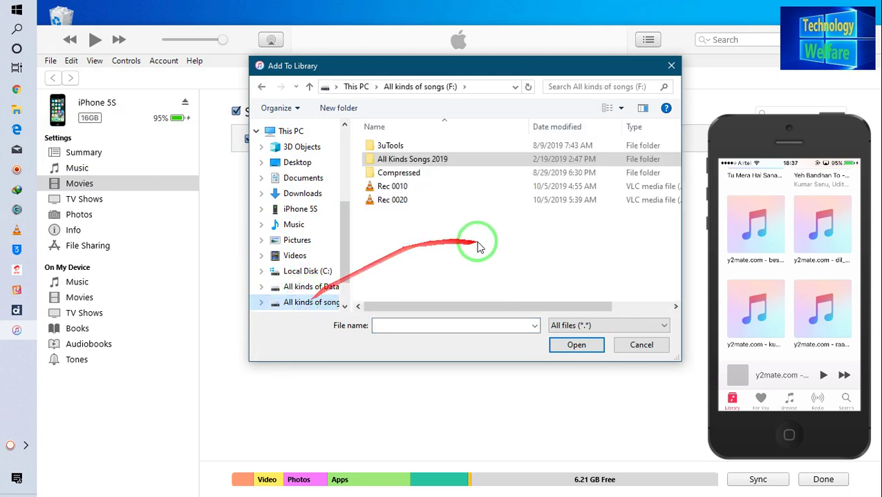
click(437, 160)
double_click(437, 161)
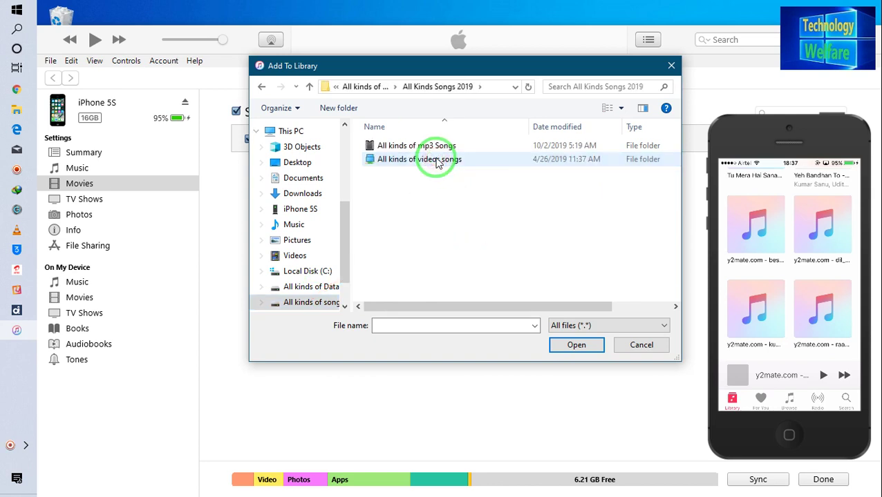
click(432, 147)
double_click(432, 147)
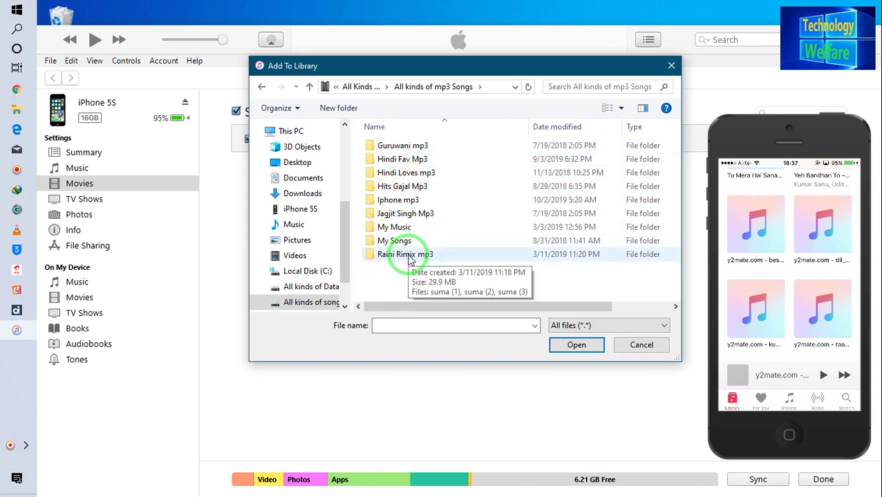
click(409, 256)
double_click(409, 256)
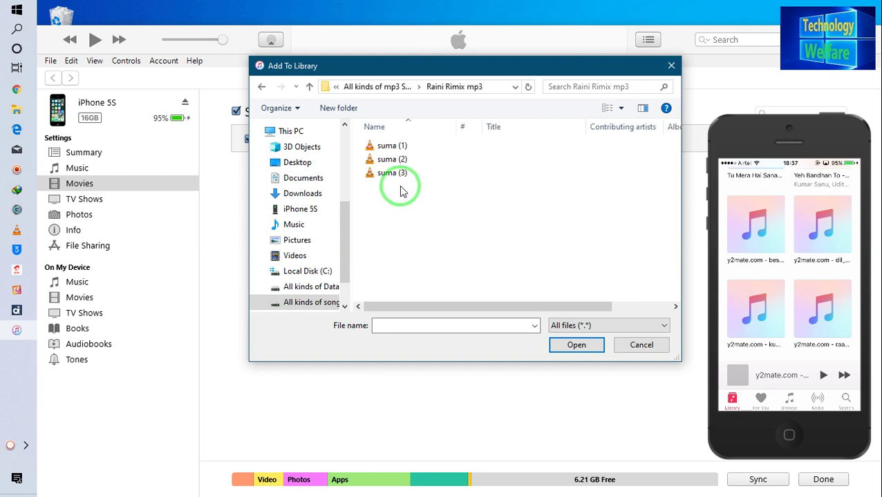
Add the songs suma (2) and suma (3) to the library and sync the iPhone 5S.
key(ctrl+a)
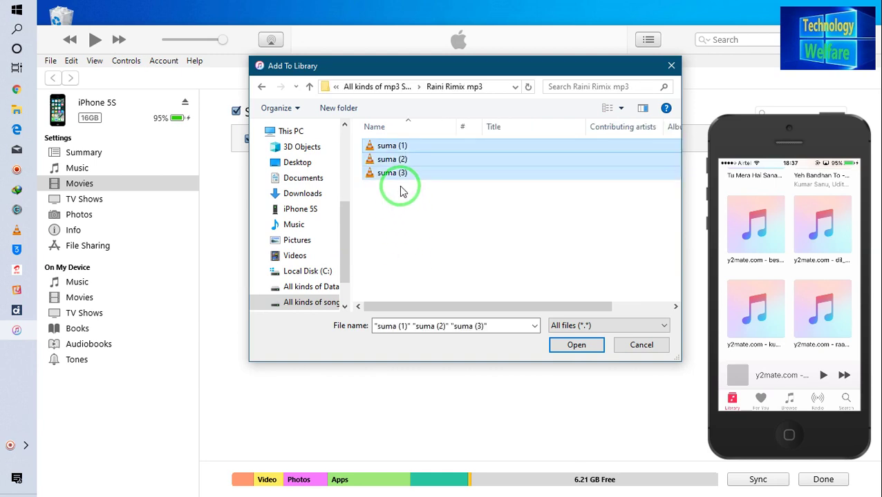
click(450, 180)
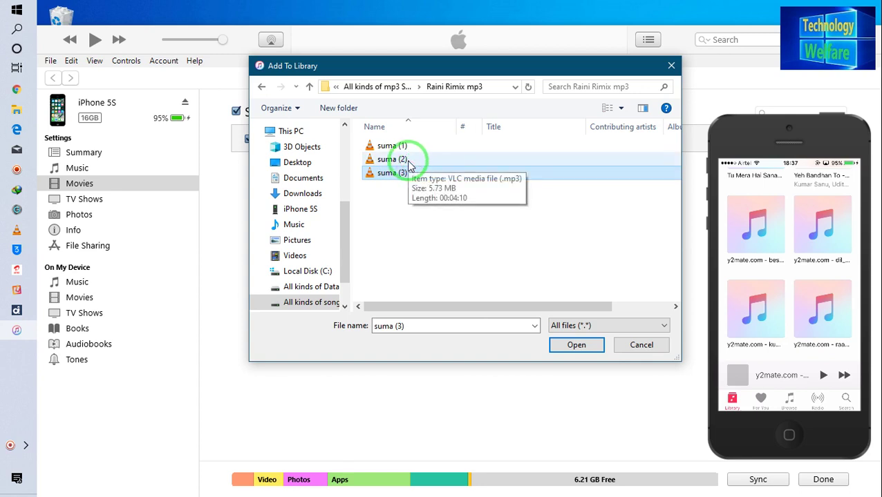
click(400, 163)
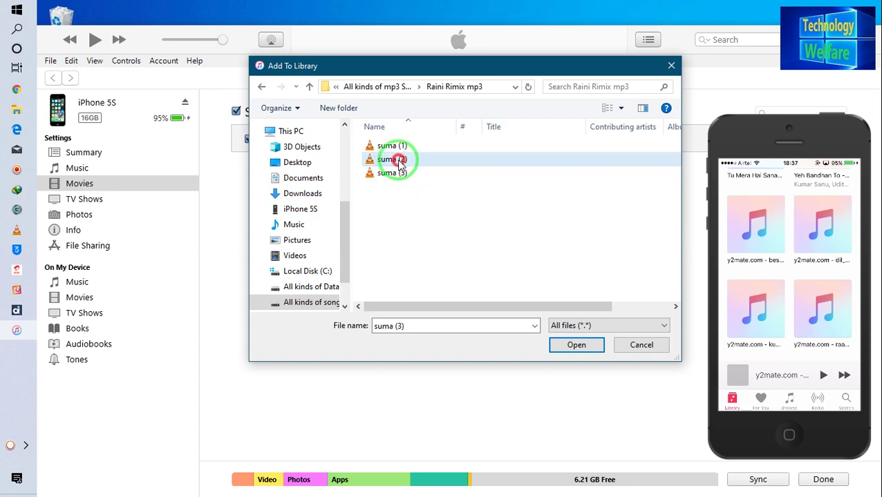
ctrl+click(399, 175)
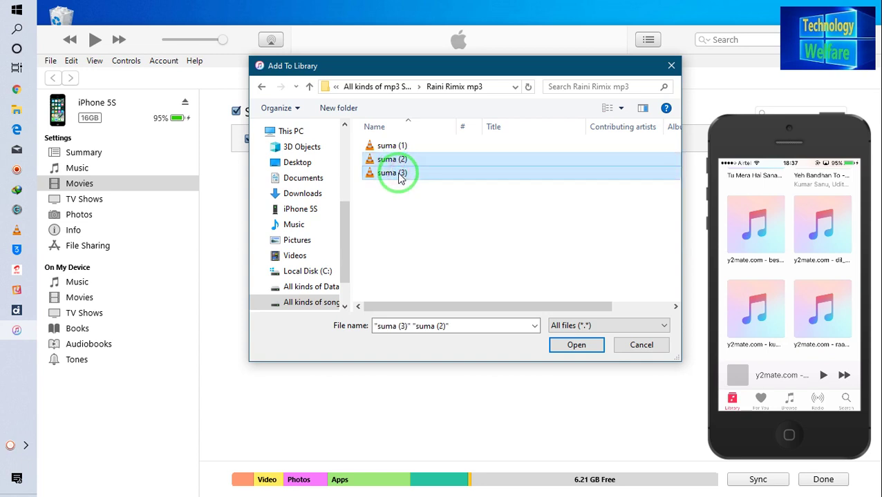
click(583, 348)
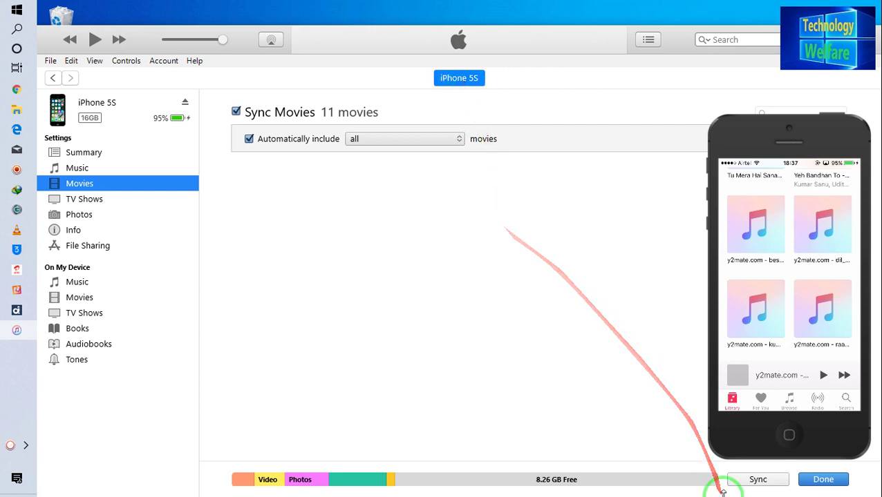
click(758, 480)
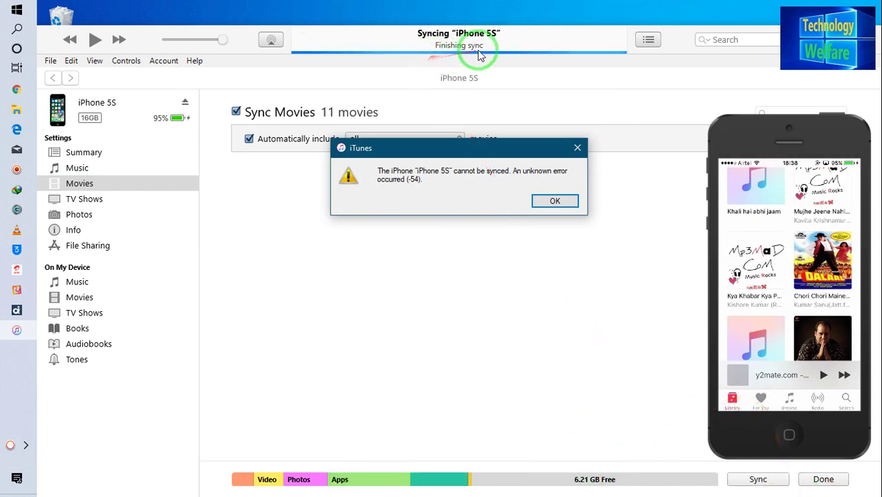
click(555, 201)
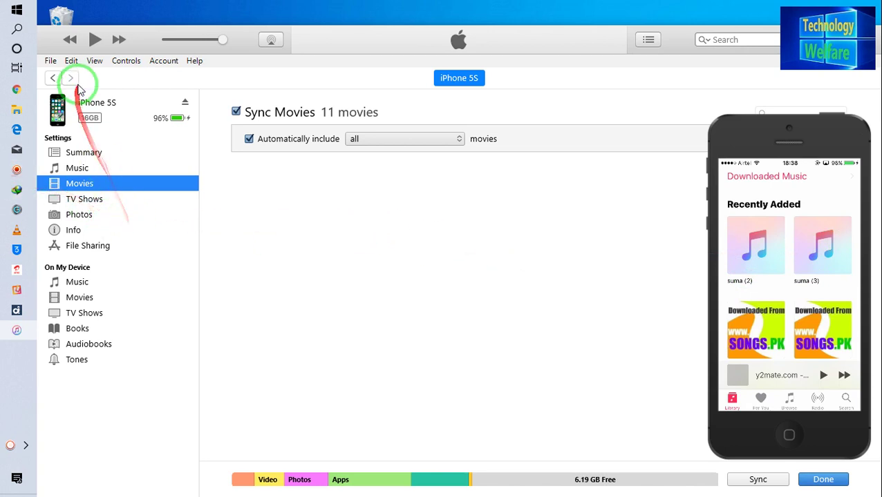
click(52, 61)
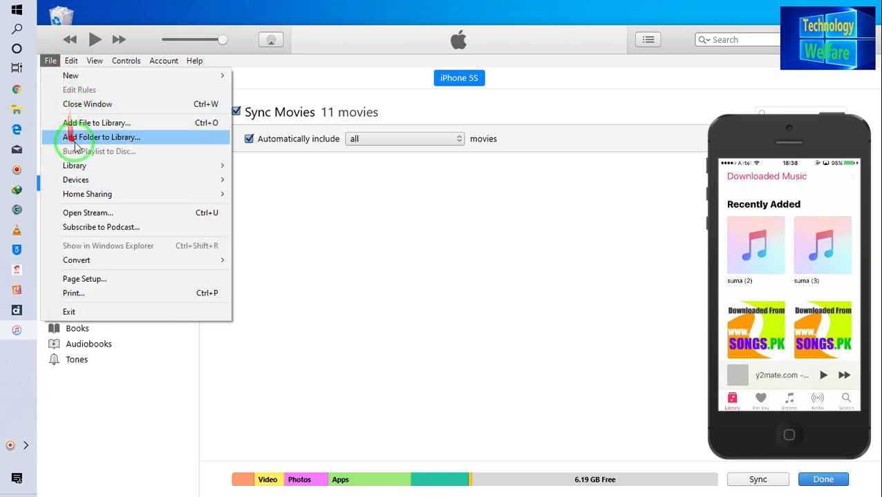
click(120, 139)
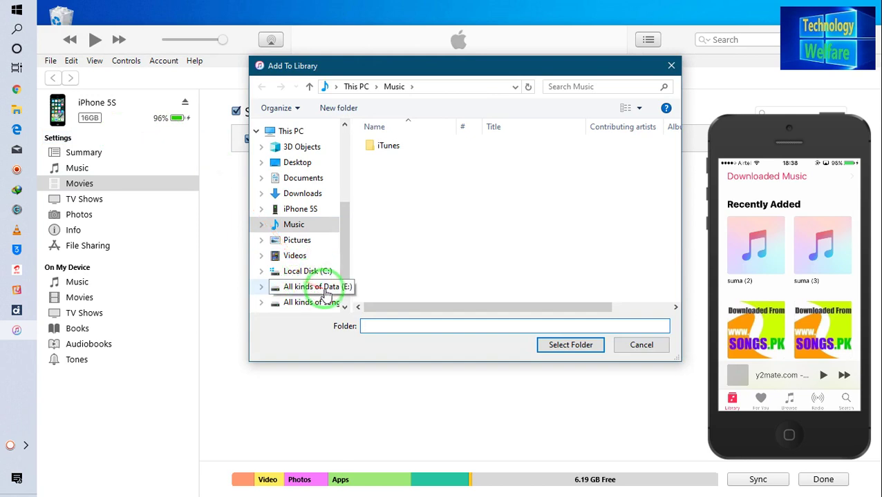
click(321, 307)
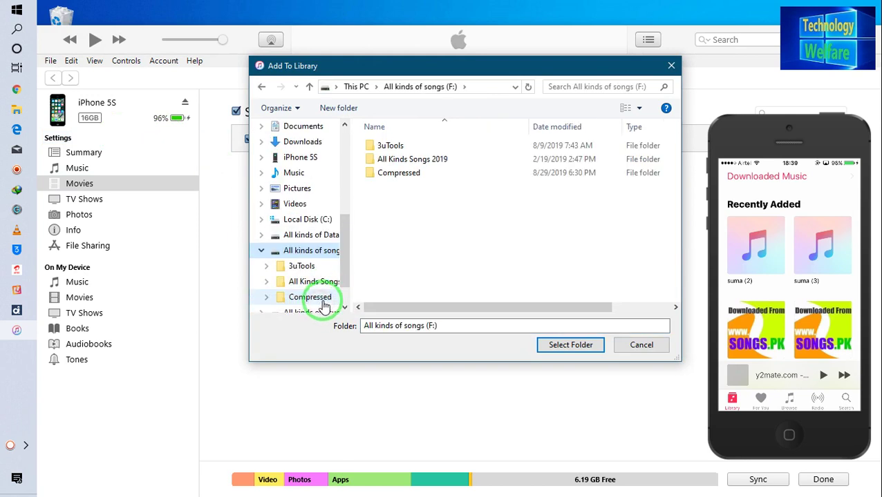
click(429, 160)
double_click(429, 159)
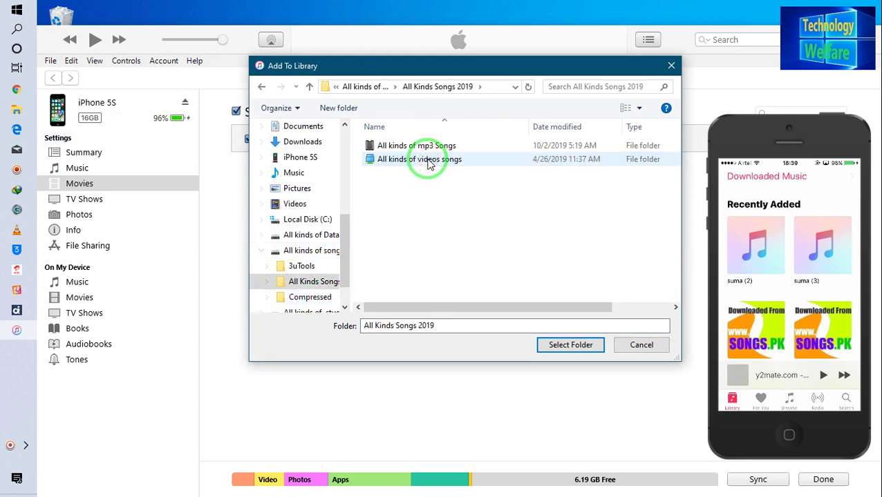
double_click(427, 159)
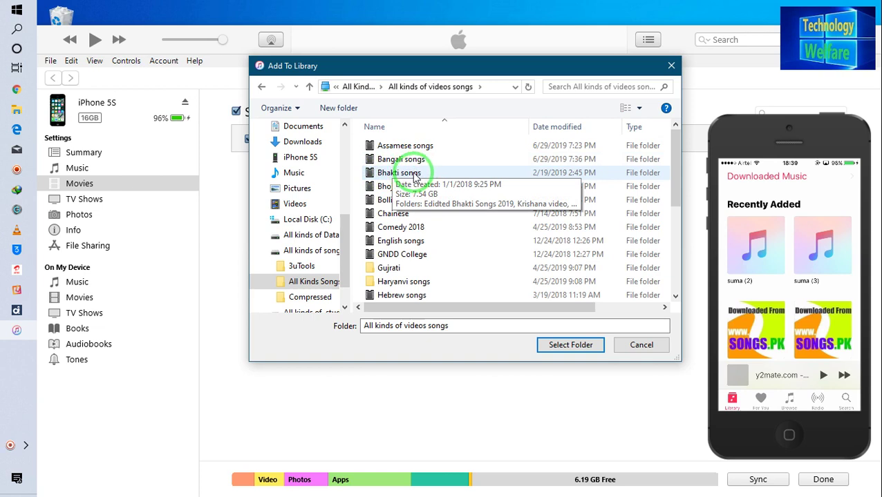
click(414, 176)
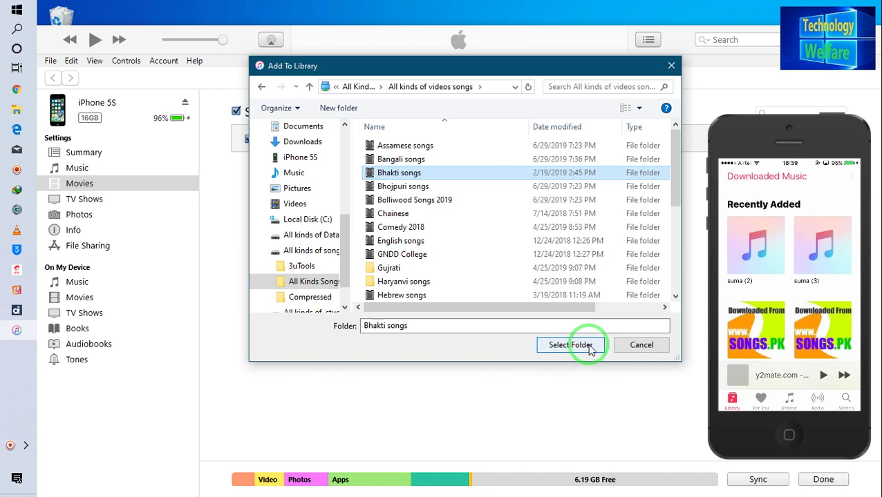
click(640, 345)
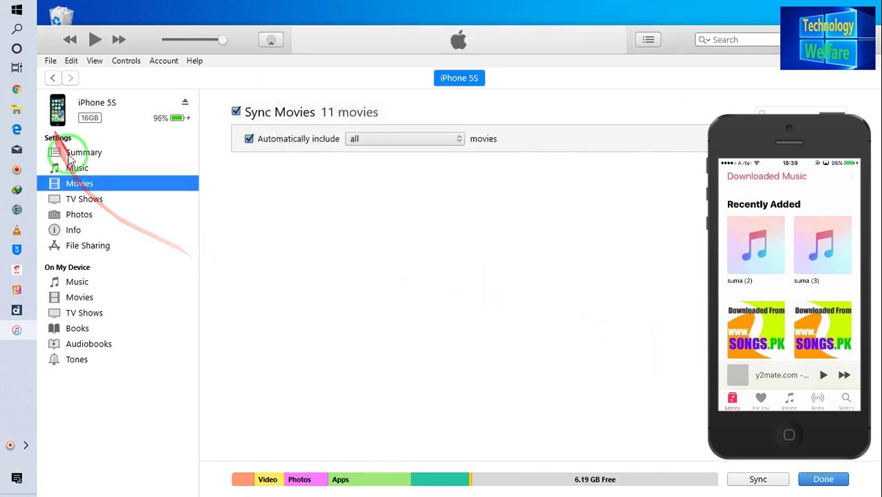
click(50, 60)
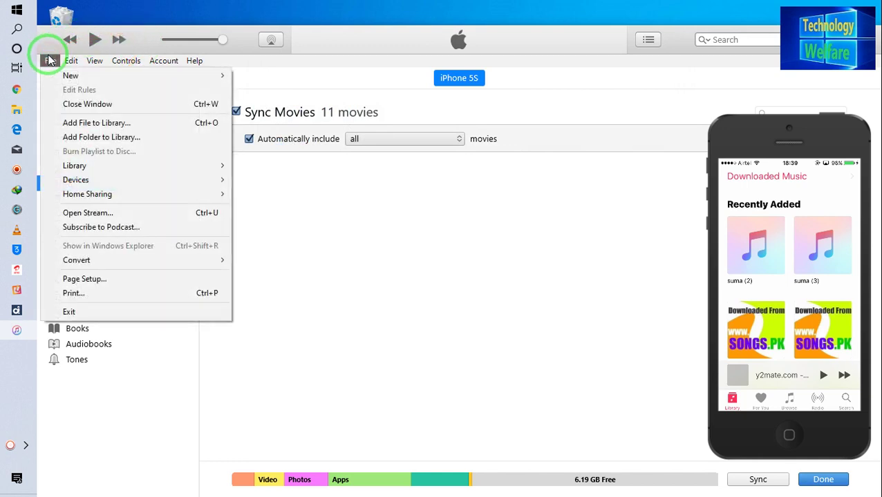
click(446, 294)
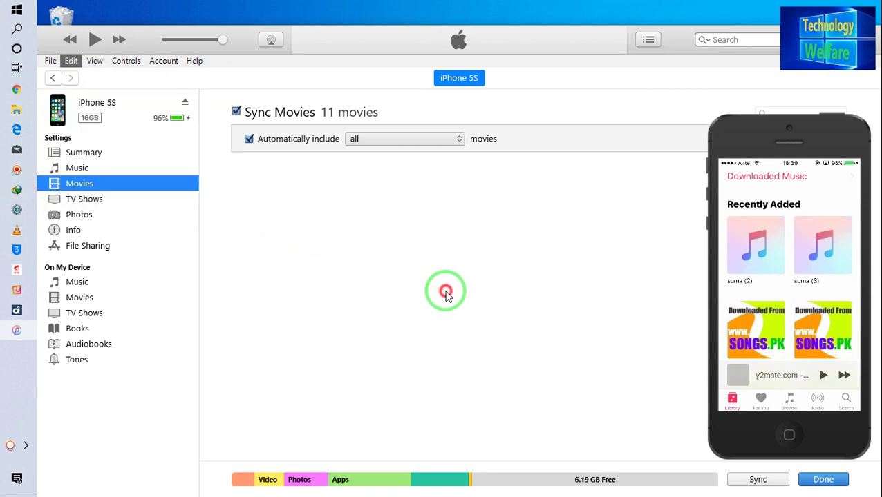
Start adding files to the library and browse to the bollywood songs folder inside All kinds of videos songs > Bolliwood Songs 2019 on drive F:.
click(48, 62)
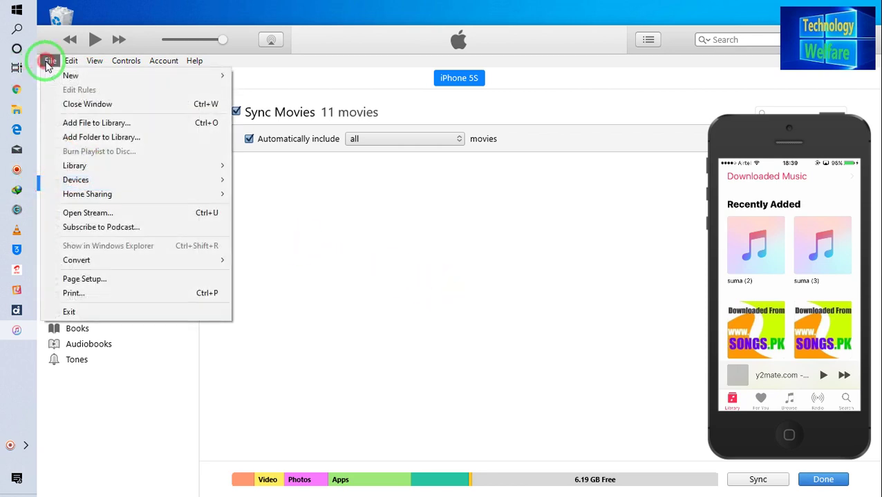
click(88, 125)
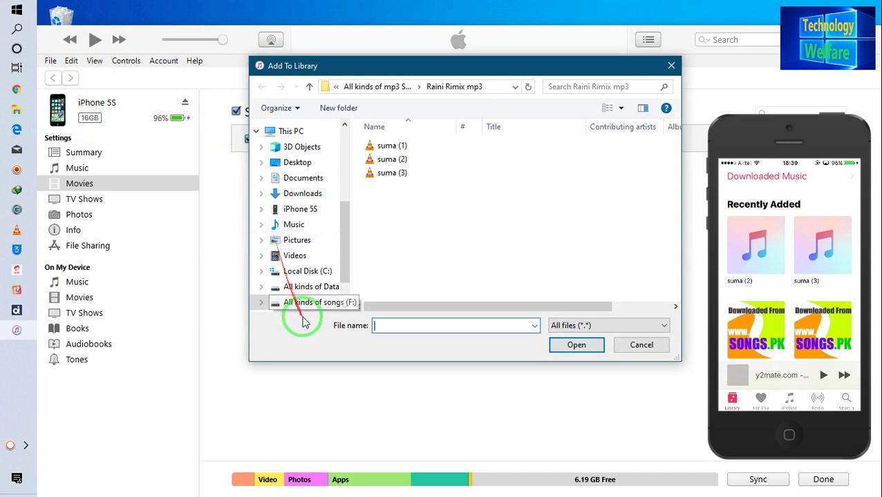
click(303, 304)
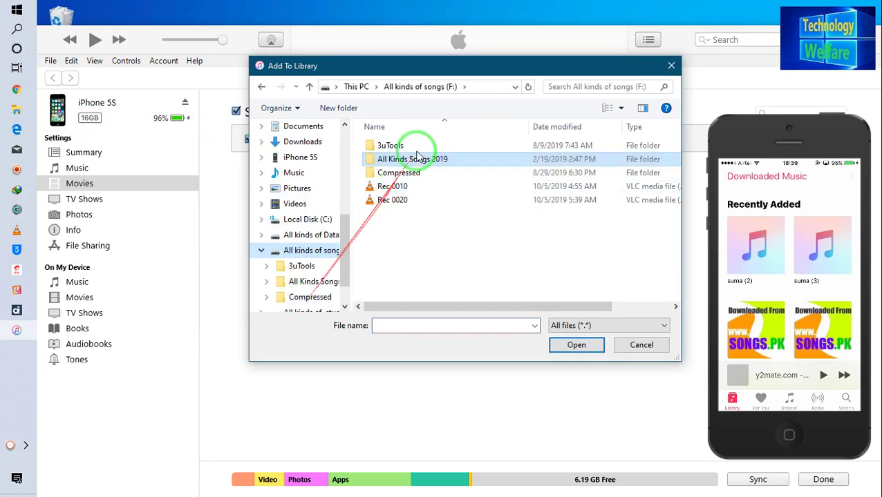
double_click(417, 158)
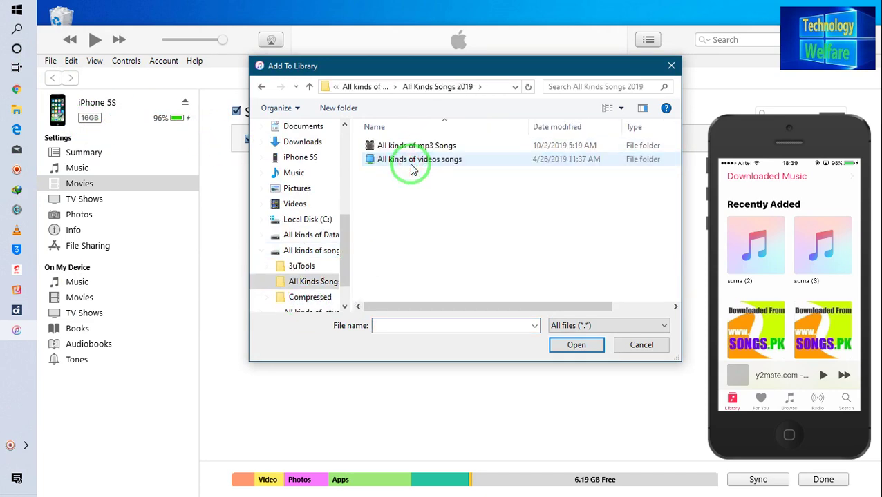
double_click(413, 163)
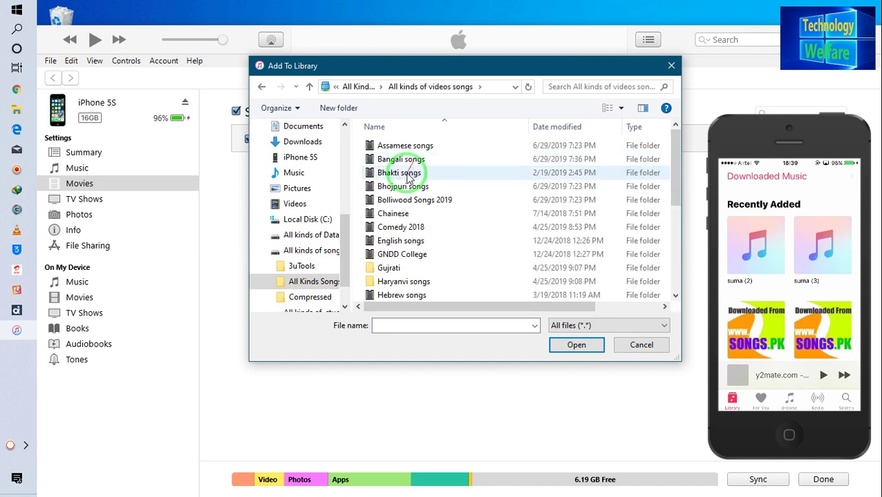
double_click(413, 200)
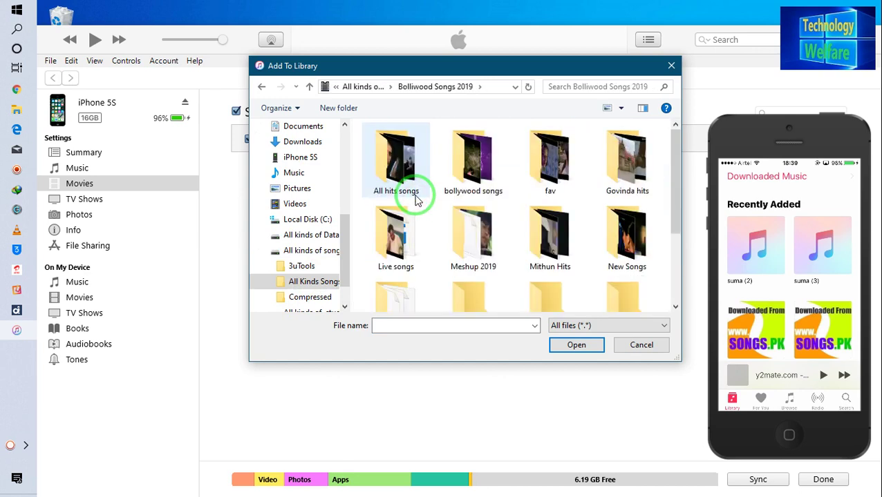
click(468, 195)
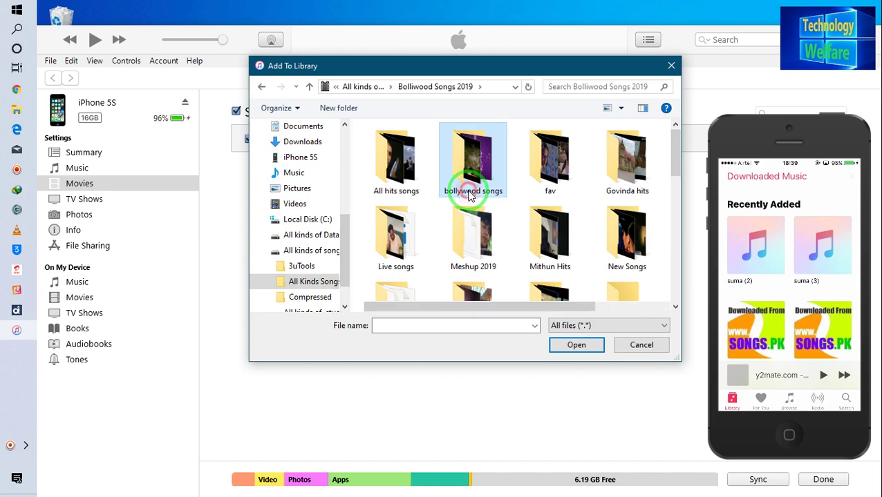
double_click(484, 185)
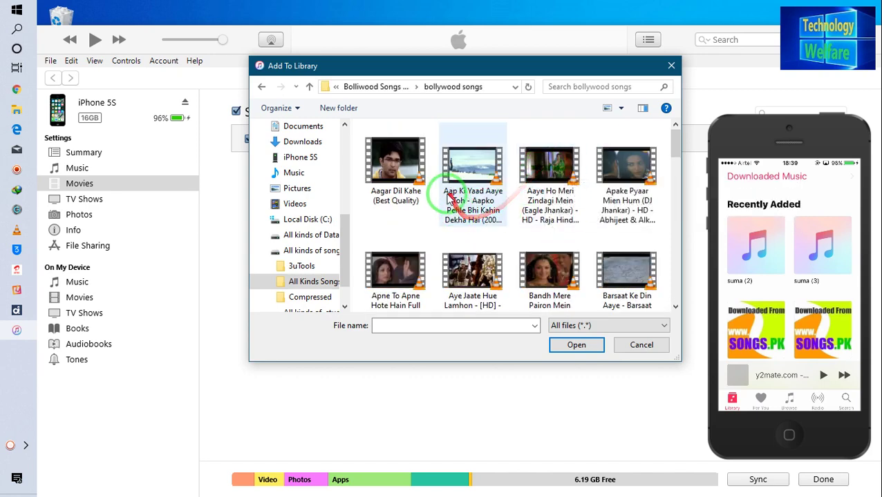
Add the videos Aagar Dil Kahe, Aaye Ho Meri Zindagi Mein, Apake Pyaar Mien Hum and Apne To Apne Hote Hain to the library.
click(387, 185)
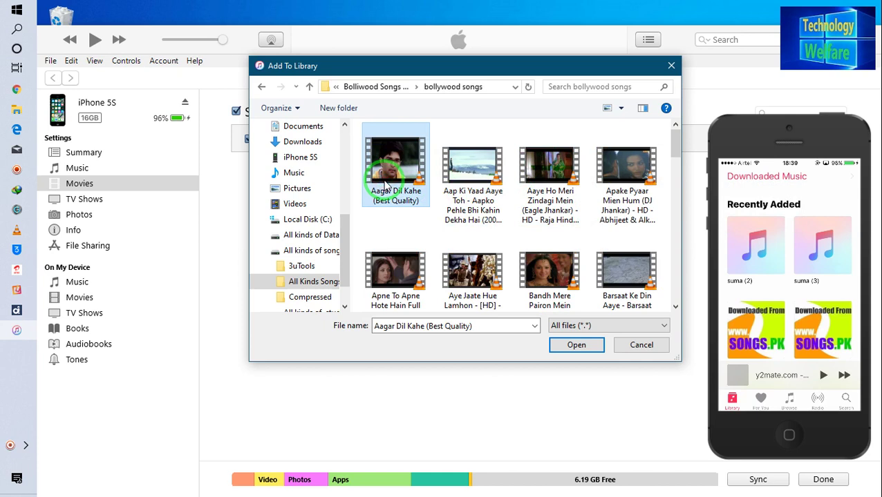
ctrl+click(528, 165)
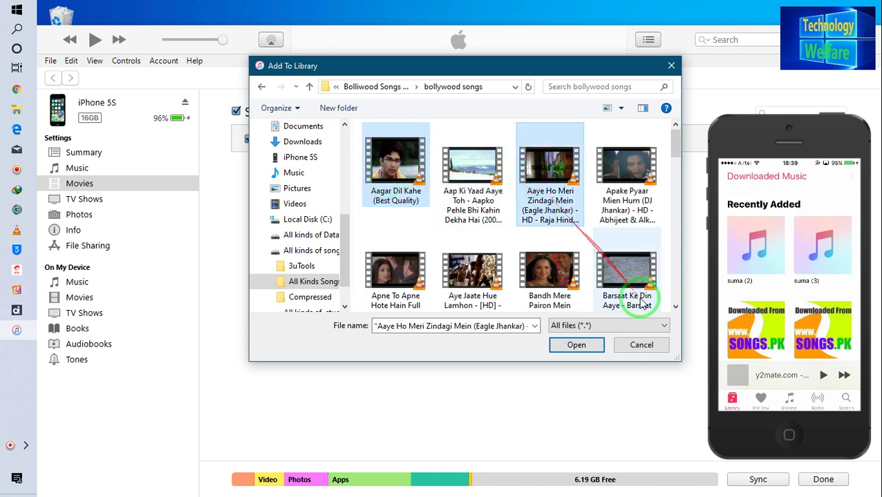
ctrl+click(627, 175)
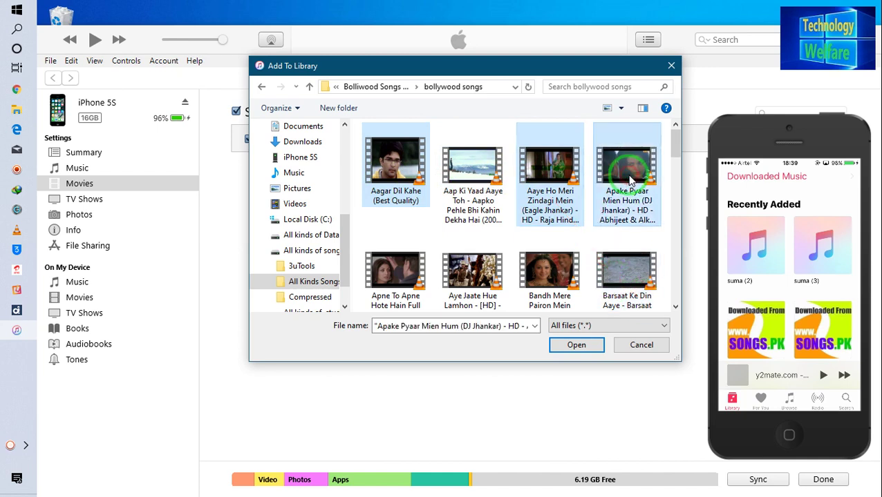
ctrl+click(389, 290)
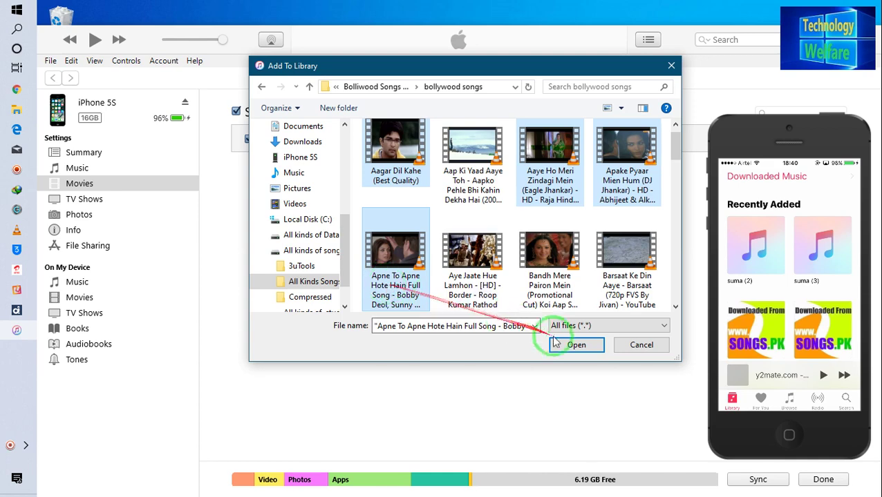
click(574, 347)
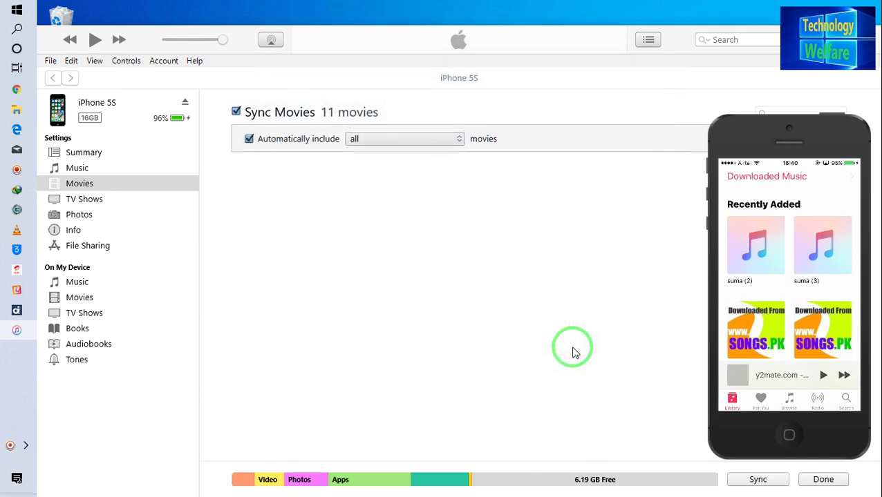
Check the iPhone 5S music and movie sync settings, and sync the device with all movies automatically included.
click(571, 347)
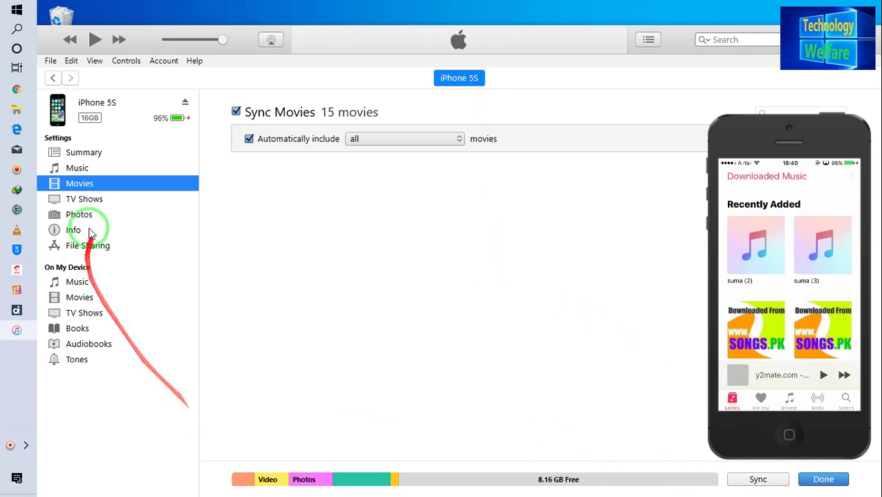
click(78, 170)
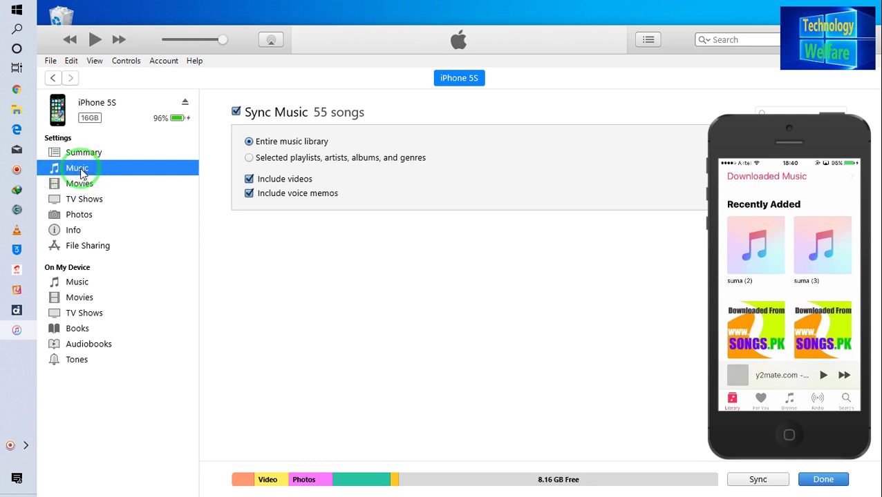
click(74, 186)
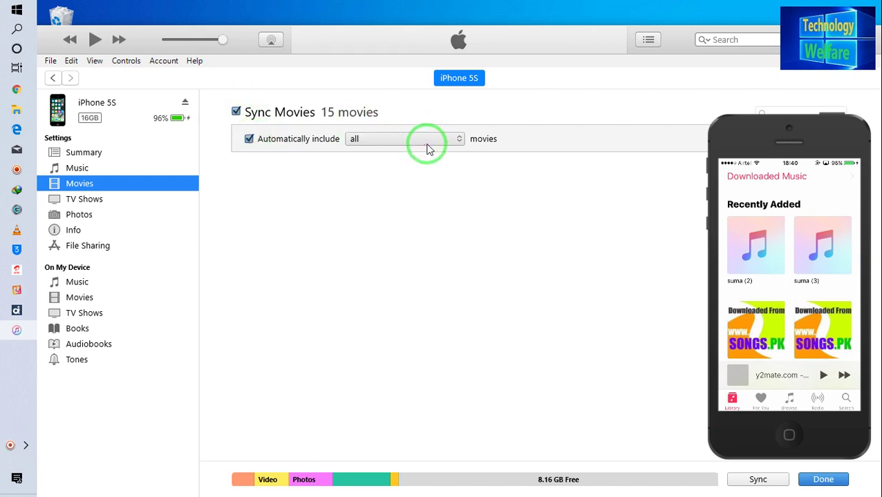
drag(430, 147, 426, 358)
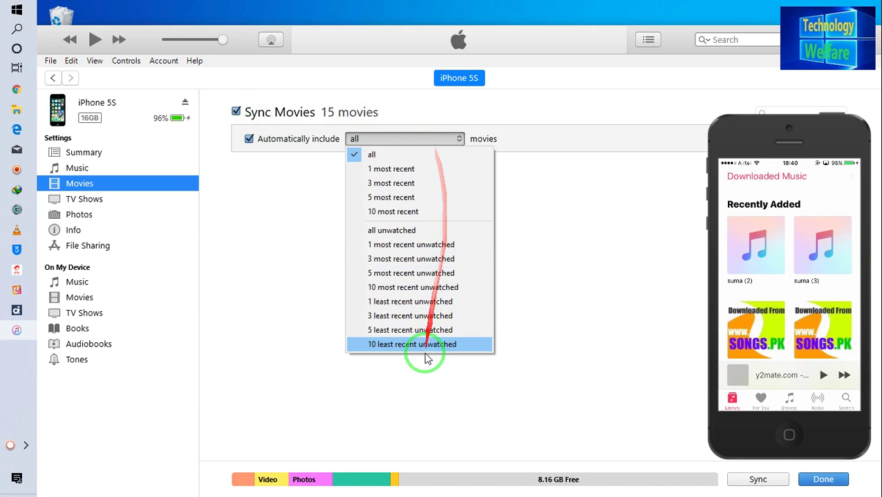
click(270, 318)
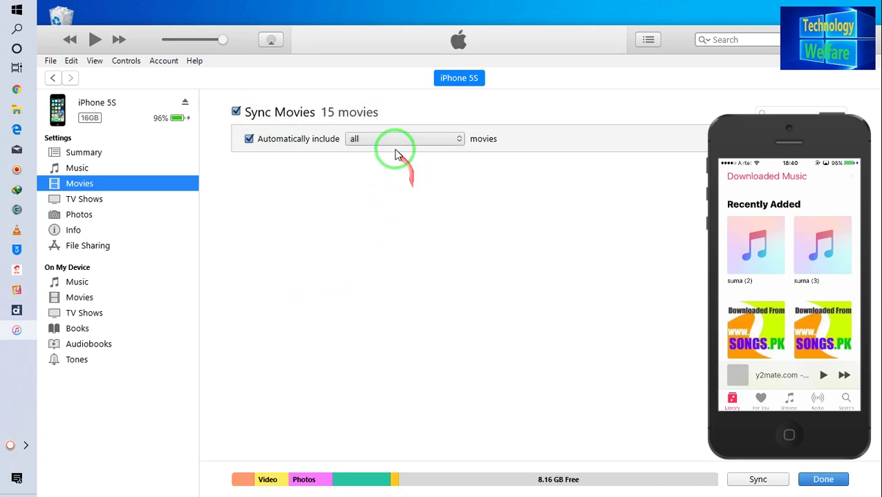
click(764, 480)
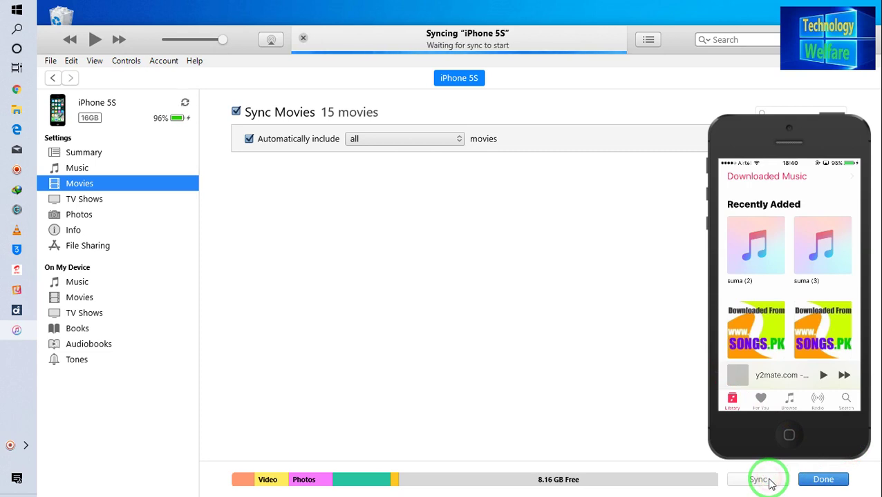